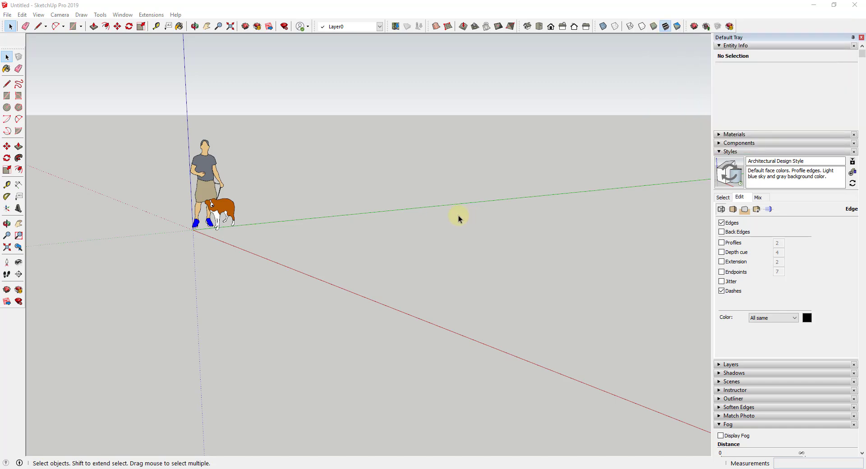
pyautogui.click(152, 15)
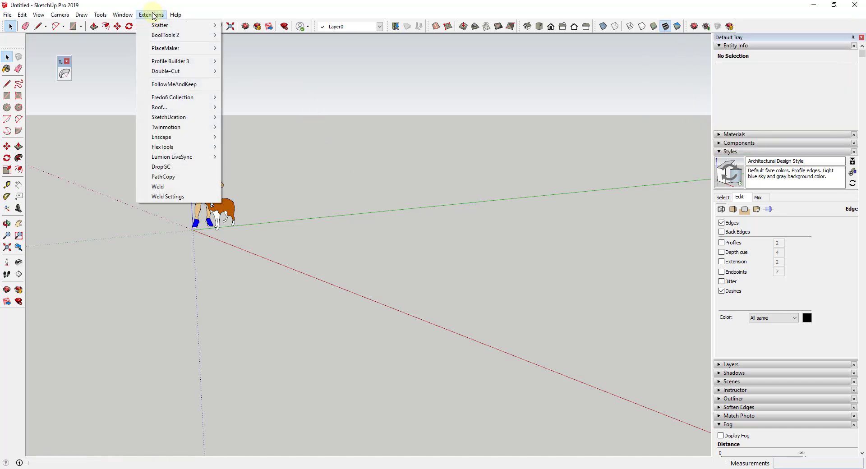
pyautogui.click(151, 15)
pyautogui.moveTo(281, 238); pyautogui.dragTo(232, 240, button='middle')
pyautogui.scroll(3, 225, 230)
pyautogui.press('r')
pyautogui.press('space')
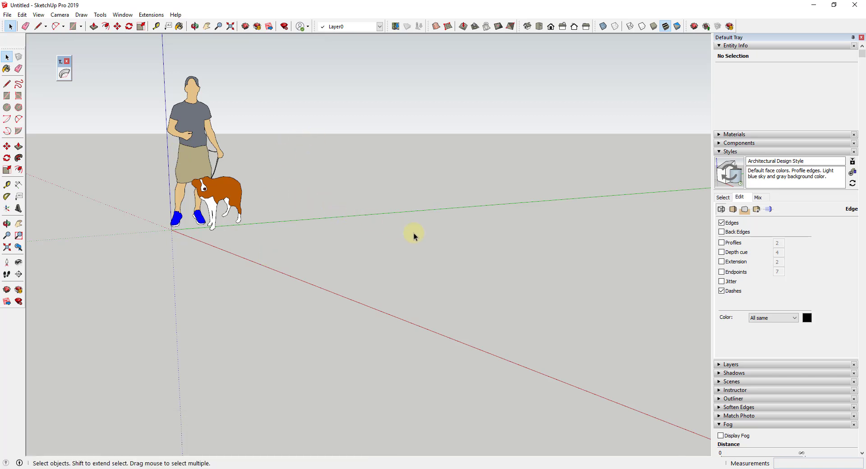
# Draw an upright rectangle about 2' 5 11/16" wide and 5' 9 5/16" high beside the scale figure, near the origin
pyautogui.moveTo(250, 232); pyautogui.dragTo(195, 239, button='middle')
pyautogui.press('r')
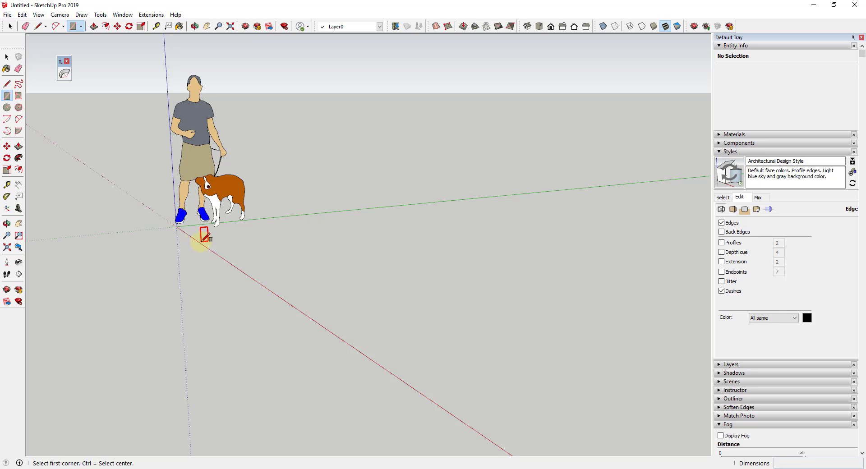
pyautogui.press('space')
pyautogui.press('r')
pyautogui.click(198, 237)
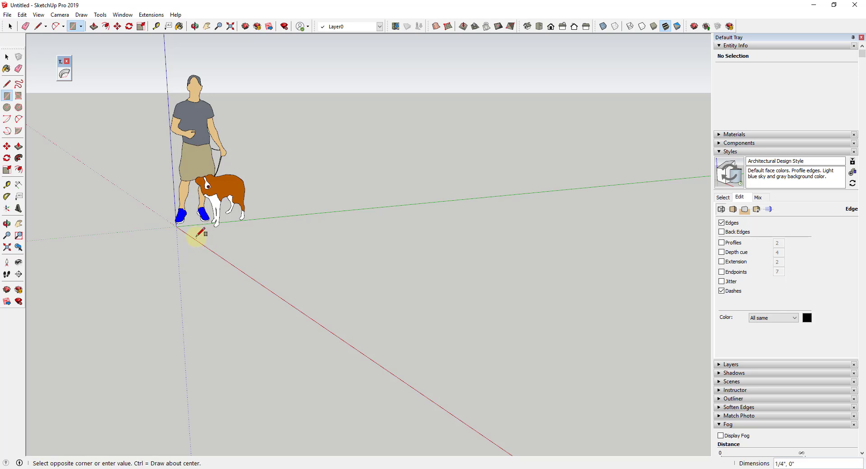
pyautogui.scroll(-3, 197, 233)
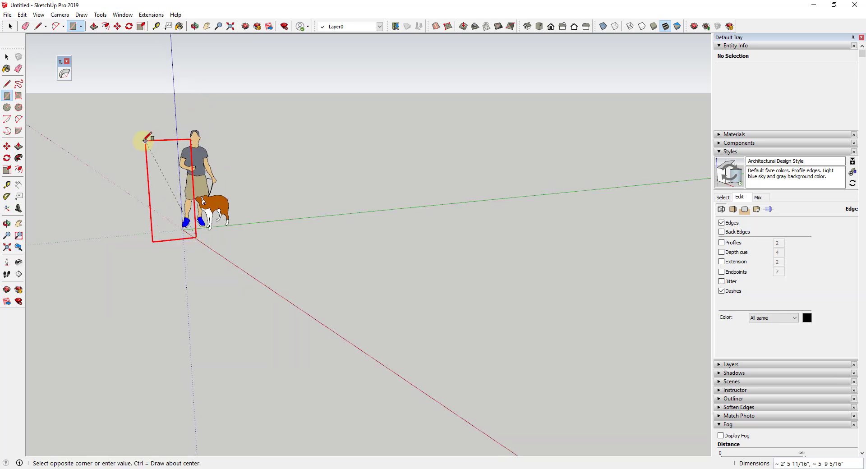
pyautogui.click(144, 141)
pyautogui.press('space')
# Draw a wavy chain of four connected tangent arcs on the rectangle, from its lower edge up to its upper corner nearest the figure
pyautogui.scroll(5, 181, 264)
pyautogui.press('a')
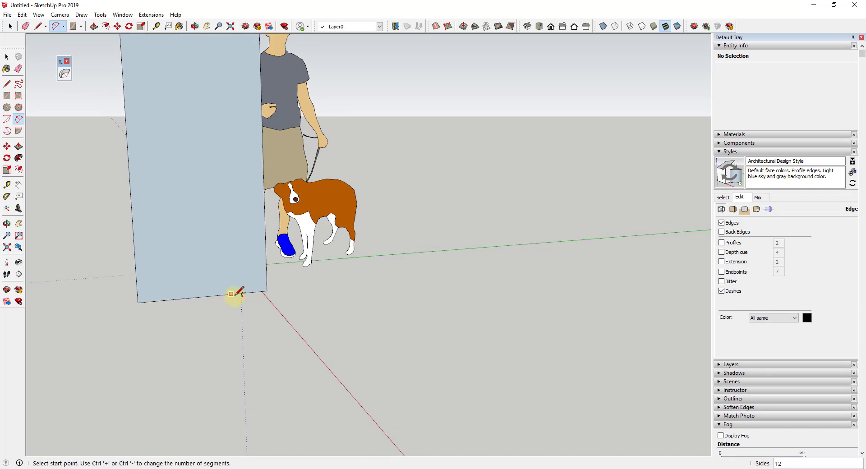
pyautogui.click(237, 294)
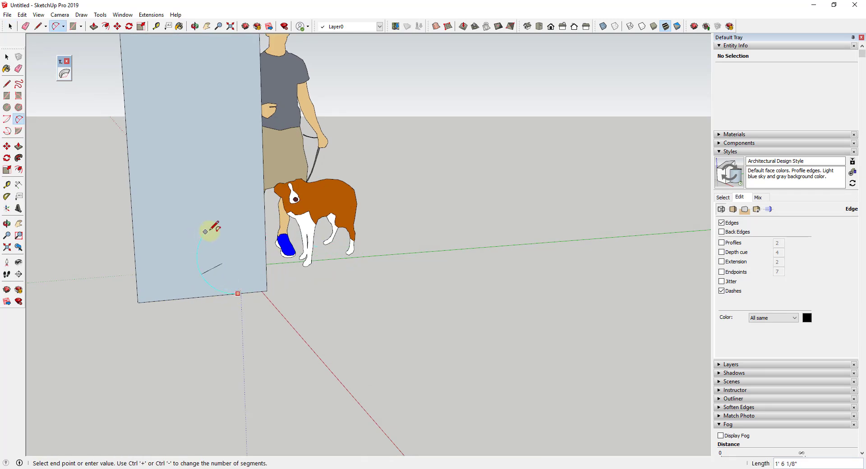
pyautogui.click(206, 226)
pyautogui.click(206, 226)
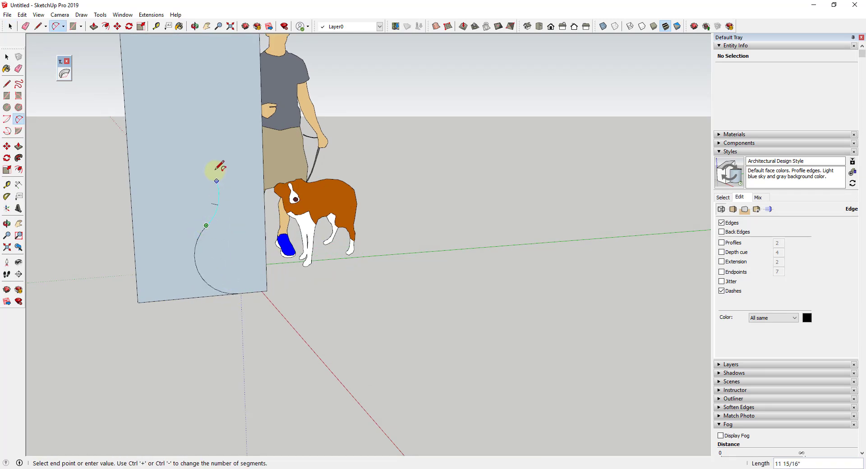
pyautogui.click(203, 121)
pyautogui.doubleClick(202, 121)
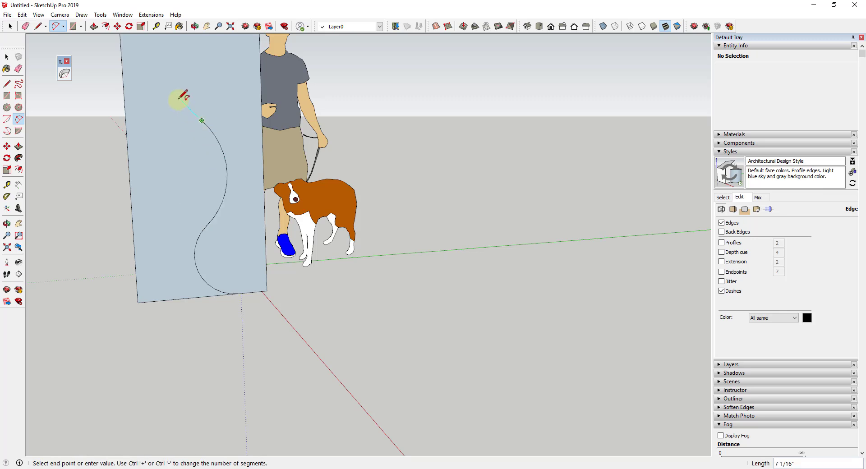
pyautogui.scroll(-3, 180, 97)
pyautogui.click(187, 76)
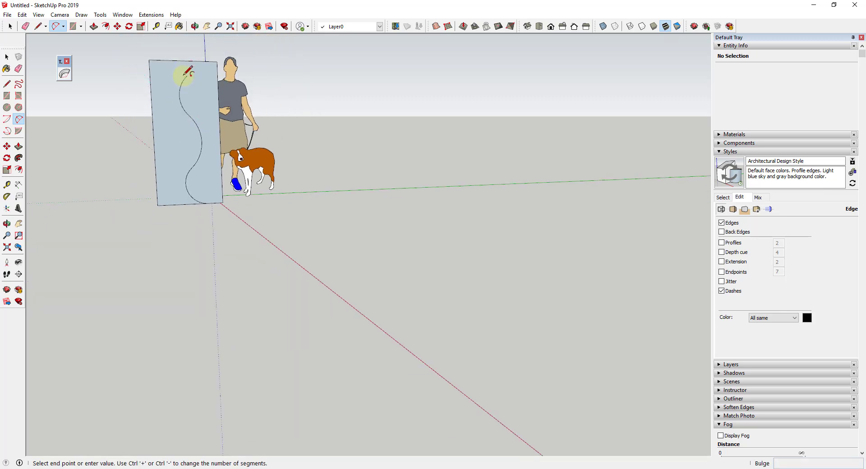
pyautogui.click(187, 76)
pyautogui.scroll(2, 211, 59)
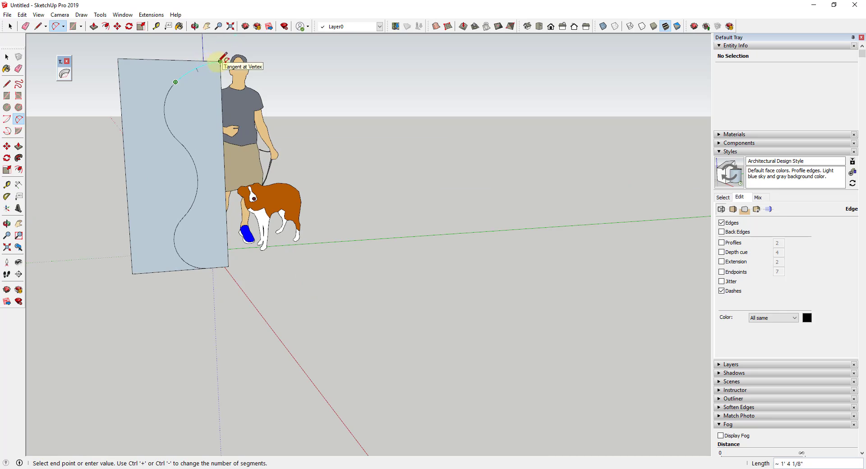
pyautogui.click(220, 61)
# Erase the leftover rectangle edges outside the wavy curve, keeping only the curved profile face
pyautogui.press('e')
pyautogui.moveTo(128, 69); pyautogui.dragTo(157, 238)
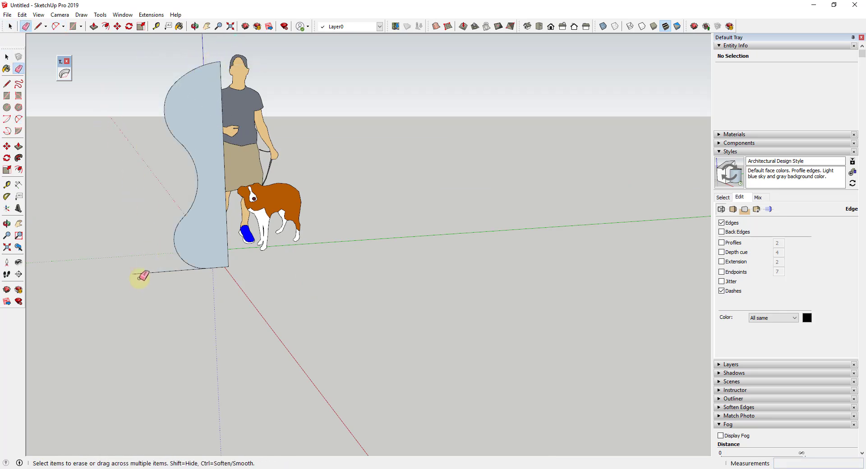
pyautogui.click(153, 270)
pyautogui.scroll(-2, 207, 292)
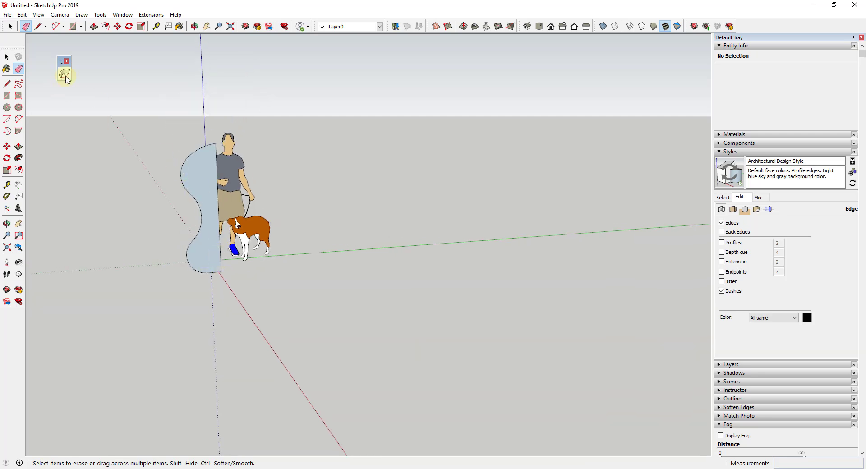
# Extrude the wavy profile face 2 inches with Push/Pull
pyautogui.moveTo(212, 286)
pyautogui.mouseDown(button='middle')
pyautogui.moveTo(174, 199)
pyautogui.moveTo(214, 166)
pyautogui.mouseUp(button='middle')
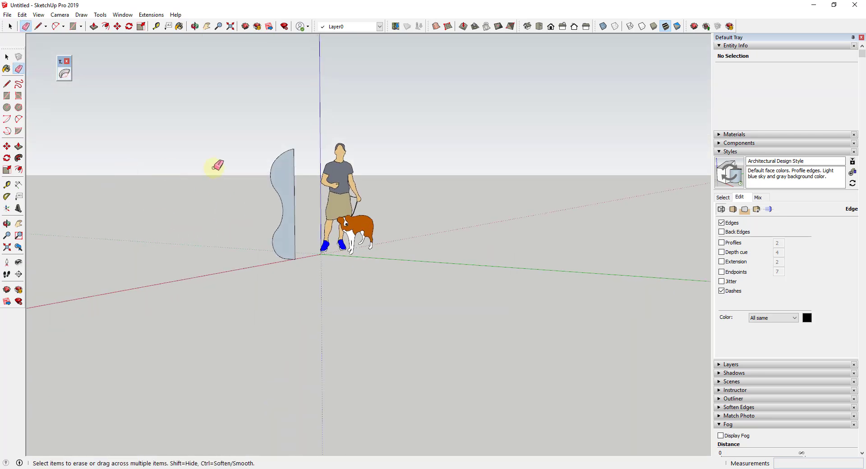
pyautogui.scroll(3, 283, 194)
pyautogui.scroll(1, 283, 194)
pyautogui.press('space')
pyautogui.click(312, 169)
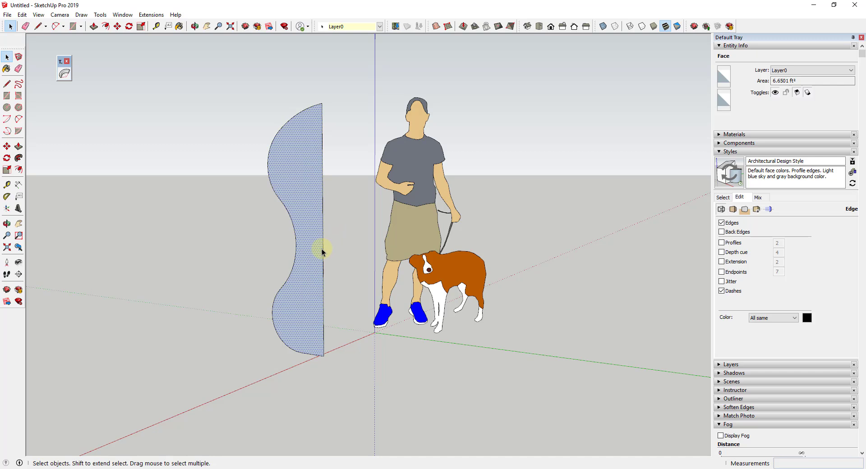
pyautogui.press('p')
pyautogui.click(313, 240)
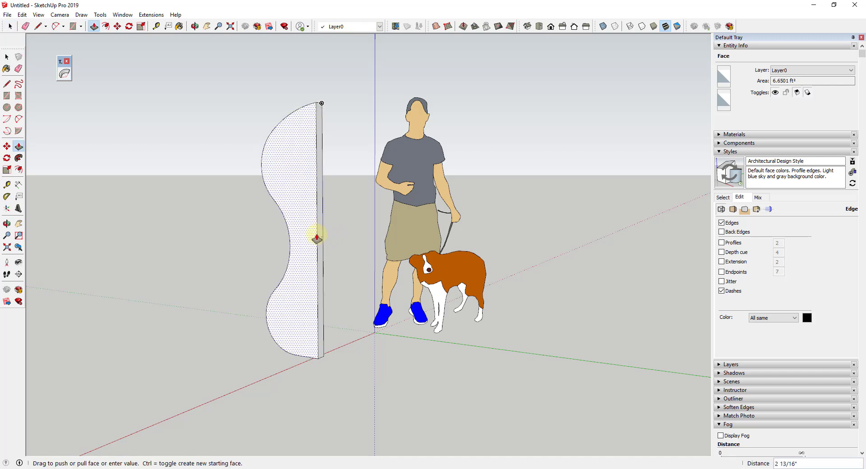
pyautogui.write('2')
pyautogui.press('Return')
pyautogui.press('space')
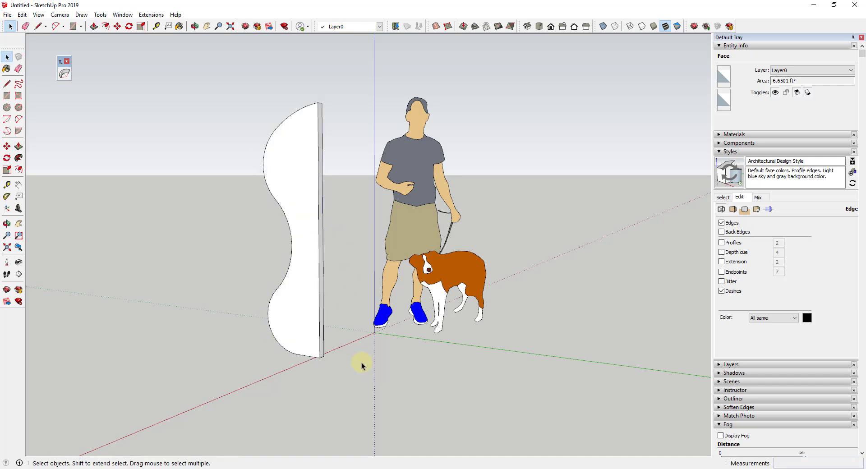
# Select the whole extruded wavy slat and make it a group
pyautogui.scroll(-2, 361, 357)
pyautogui.moveTo(236, 134); pyautogui.dragTo(348, 400)
pyautogui.rightClick(309, 206)
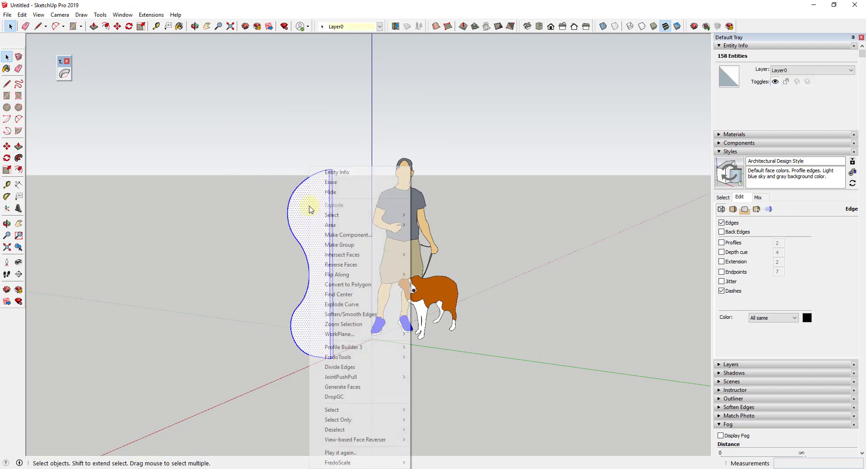
pyautogui.click(339, 245)
pyautogui.scroll(2, 330, 348)
pyautogui.scroll(2, 324, 338)
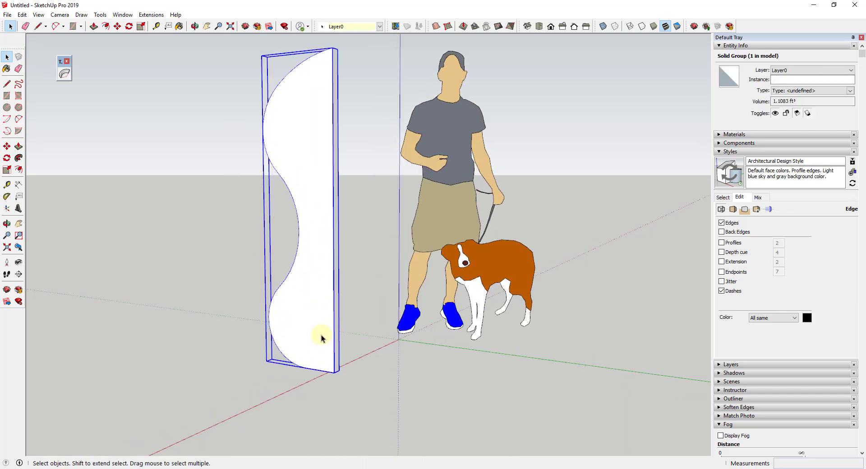
pyautogui.scroll(-3, 347, 340)
pyautogui.press('m')
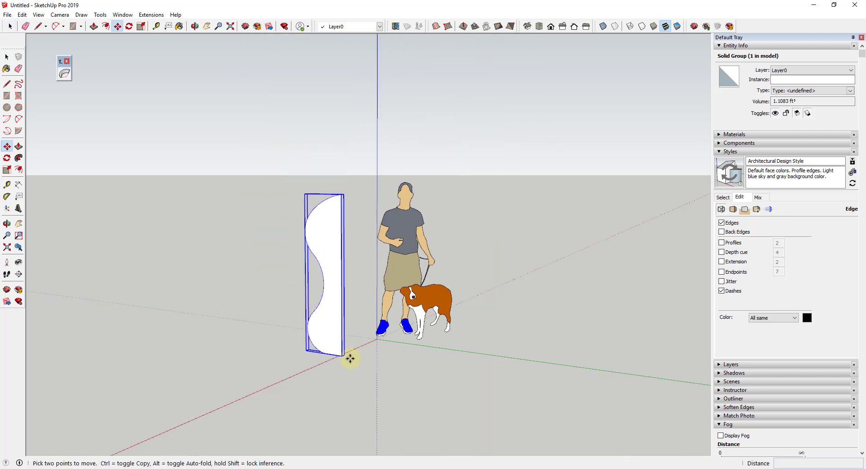
pyautogui.scroll(3, 348, 356)
pyautogui.click(343, 353)
pyautogui.press('ctrl')
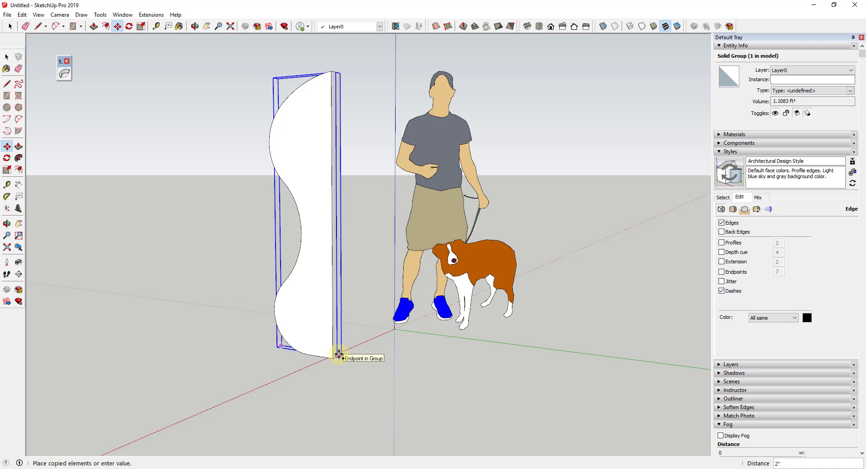
pyautogui.click(338, 355)
pyautogui.press('space')
pyautogui.scroll(3, 334, 350)
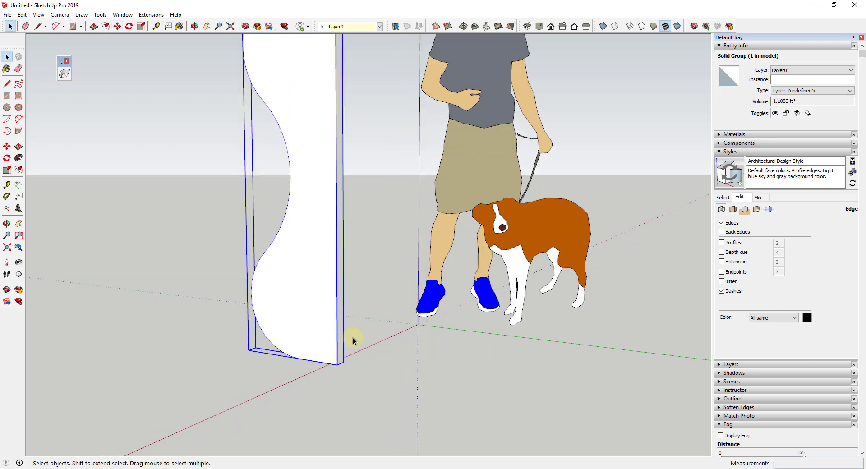
pyautogui.press('m')
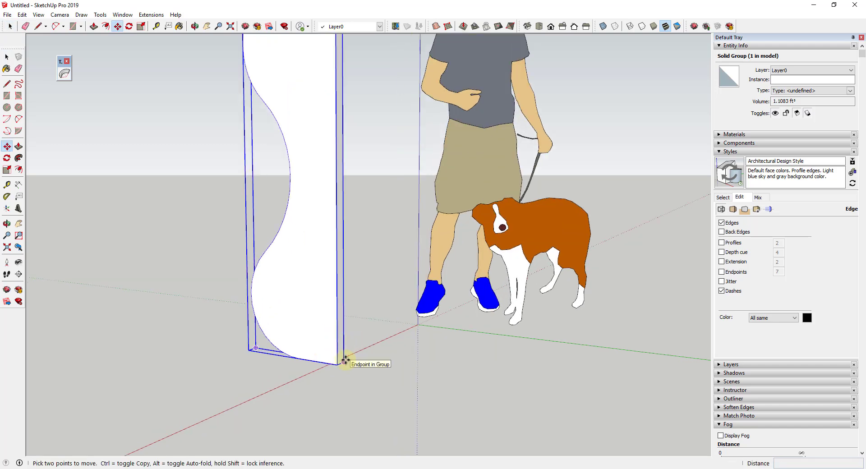
pyautogui.press('space')
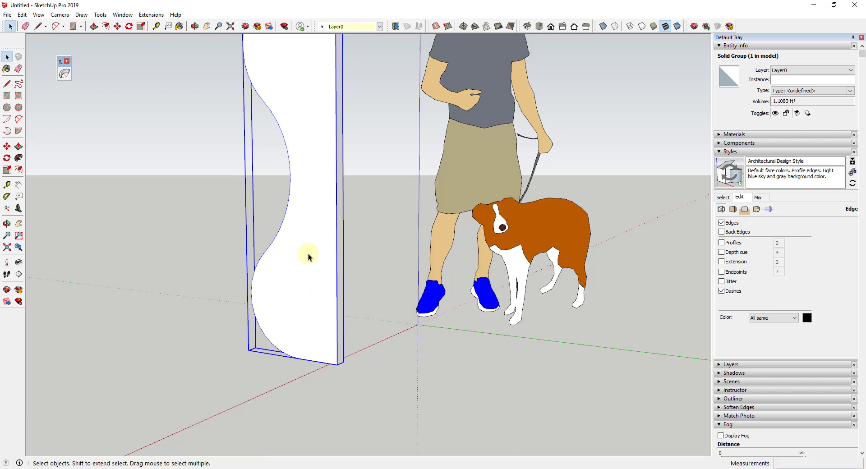
# Copy the wavy slat group 4 inches along the red axis, away from the scale figure
pyautogui.press('m')
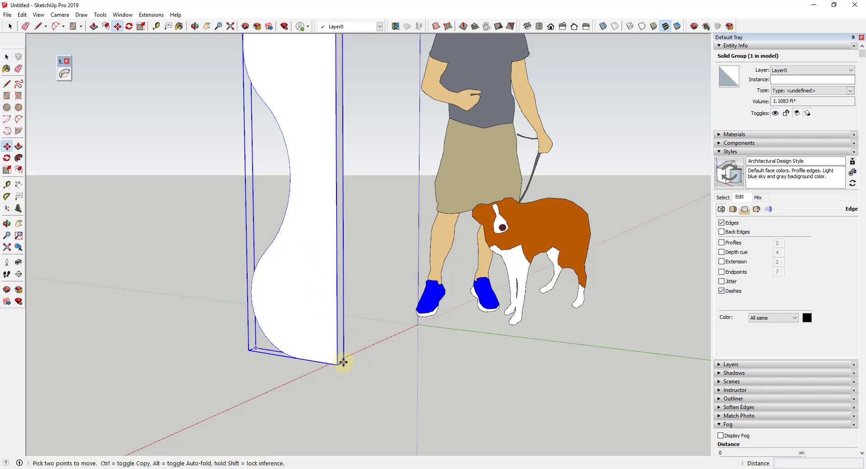
pyautogui.click(345, 361)
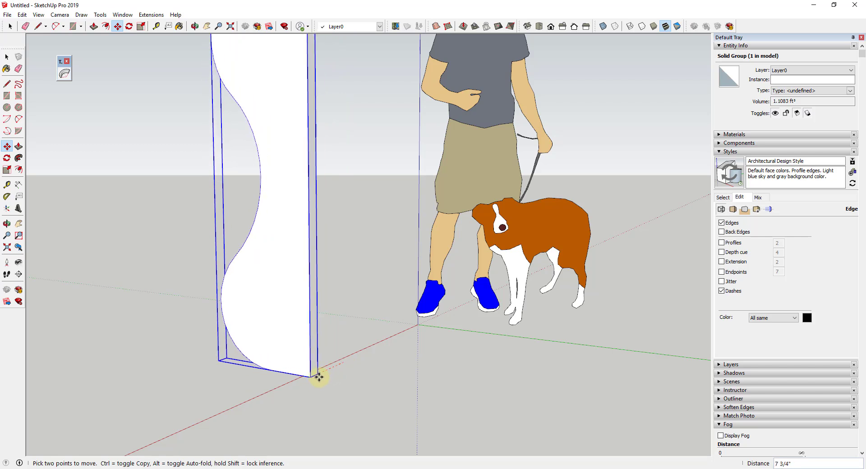
pyautogui.press('ctrl')
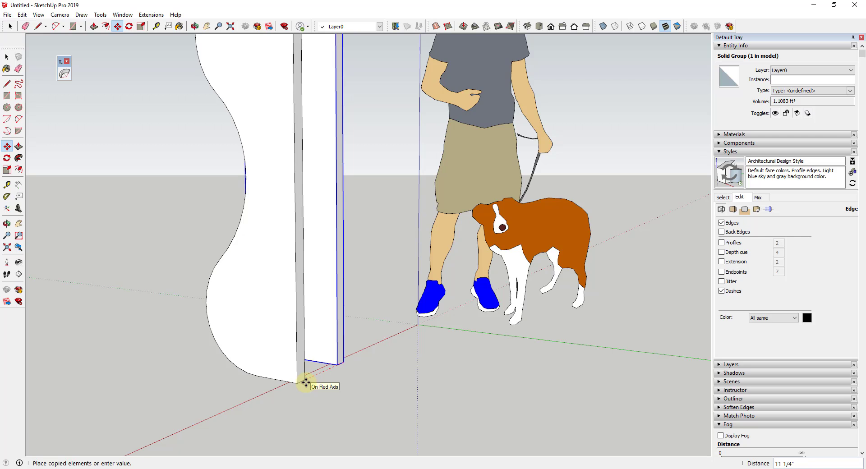
pyautogui.press('Return')
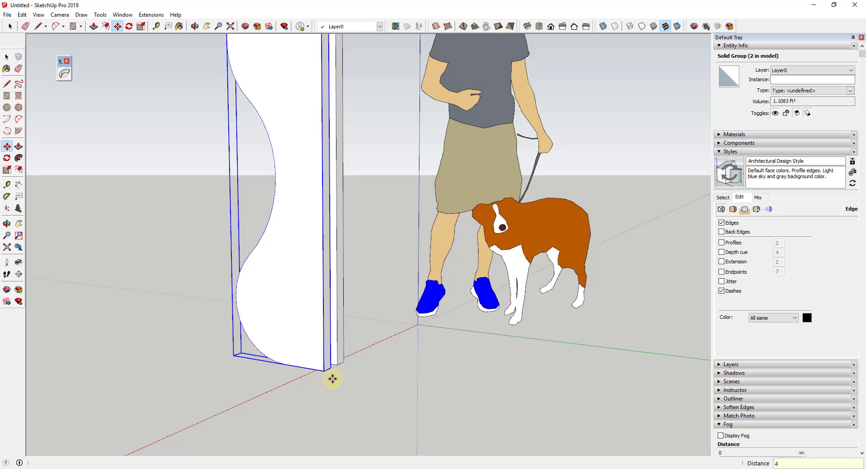
pyautogui.scroll(1, 335, 365)
pyautogui.scroll(1, 334, 366)
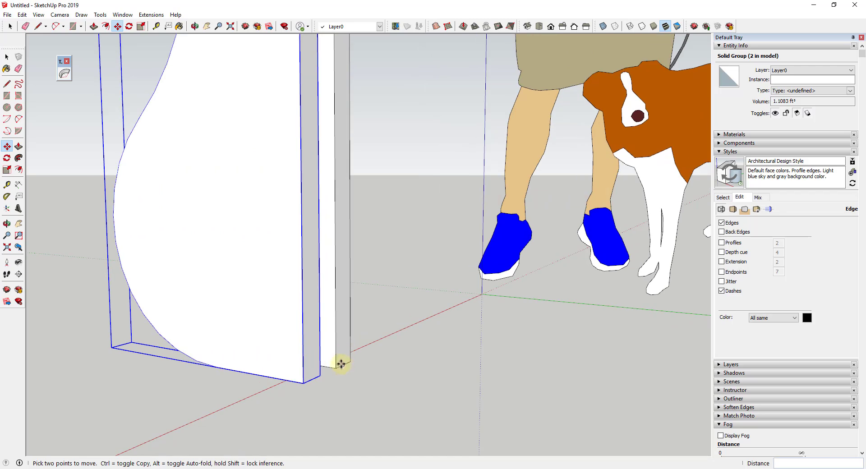
# Multiply the slat copy into an array of 50 copies along the red axis at the same spacing
pyautogui.scroll(-5, 319, 372)
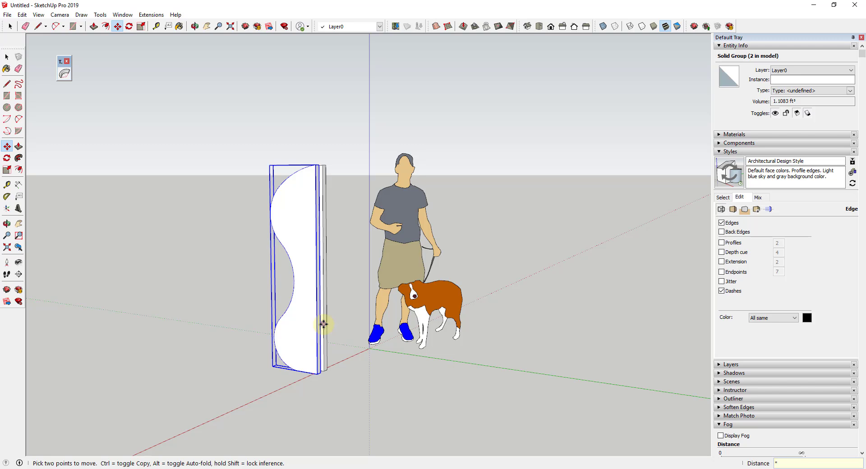
pyautogui.press('Return')
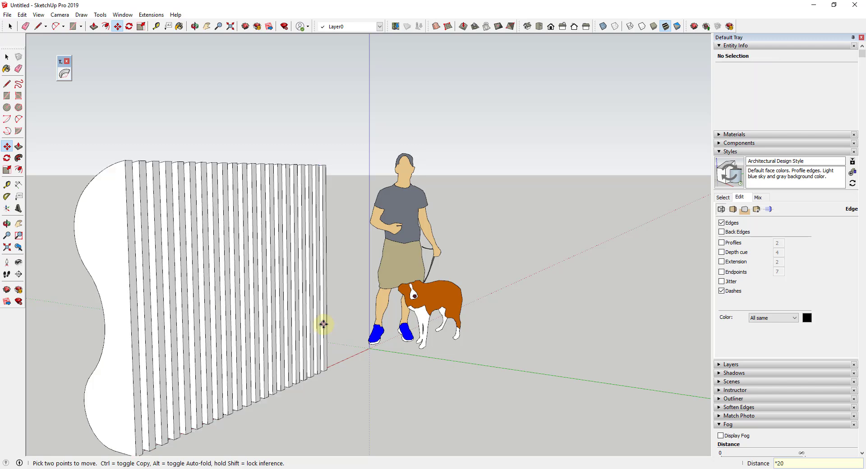
pyautogui.scroll(-5, 324, 324)
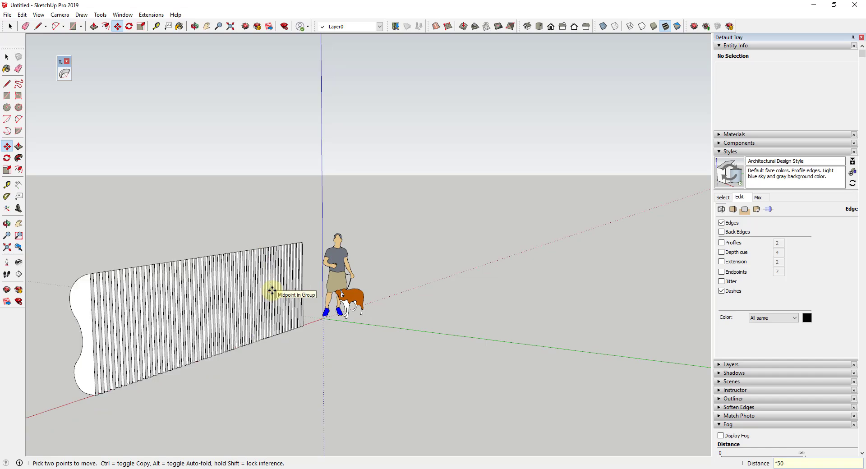
pyautogui.scroll(-3, 207, 299)
pyautogui.moveTo(166, 308); pyautogui.dragTo(589, 325, button='middle')
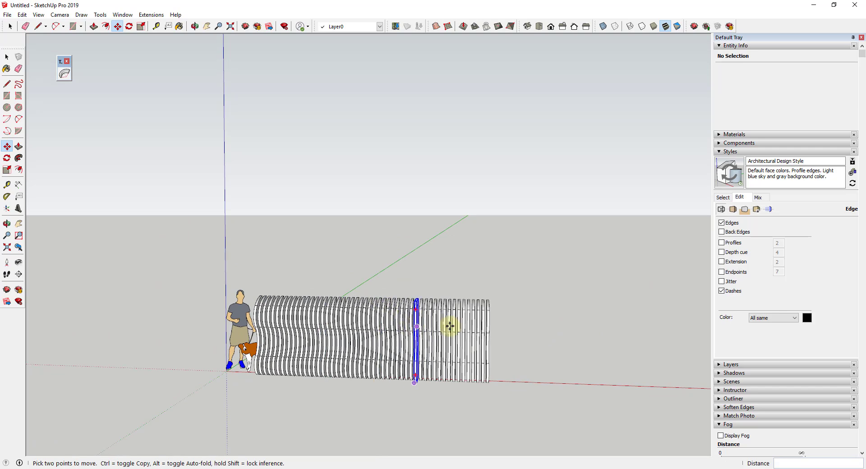
pyautogui.press('space')
pyautogui.scroll(5, 526, 344)
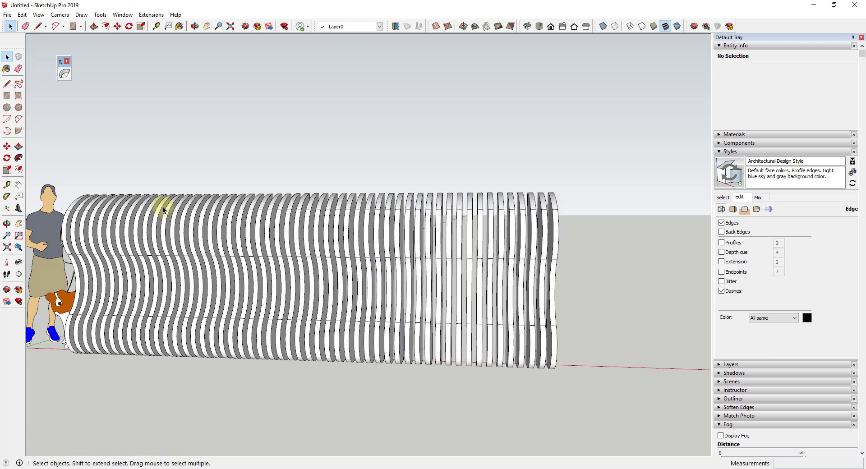
pyautogui.moveTo(541, 270); pyautogui.dragTo(515, 205, button='middle')
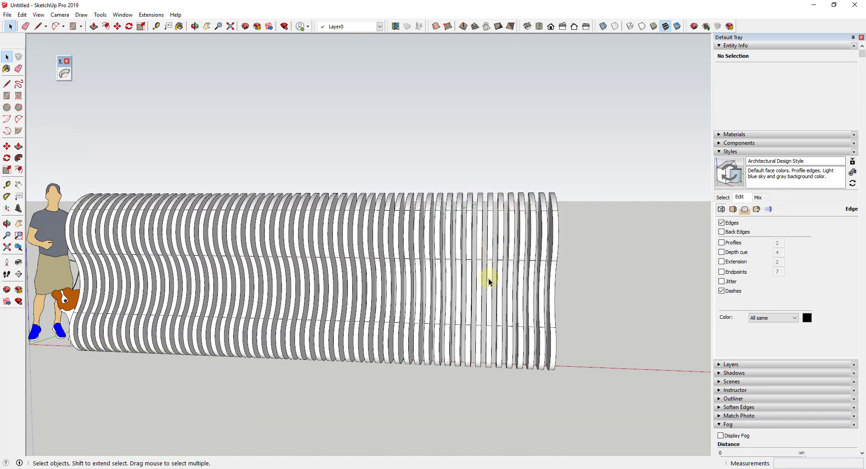
# Select the 20 slats at the wall end farthest from the scale figure and make them a group
pyautogui.scroll(-4, 489, 280)
pyautogui.moveTo(488, 282); pyautogui.dragTo(496, 265, button='middle')
pyautogui.scroll(-2, 489, 279)
pyautogui.scroll(1, 489, 275)
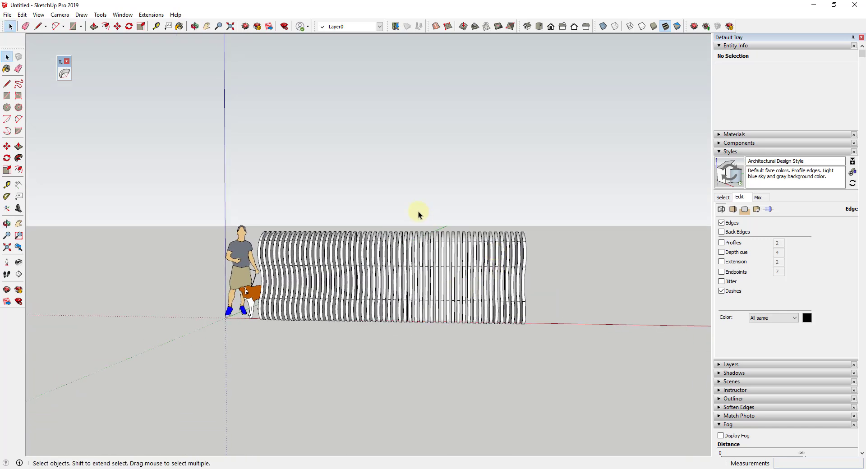
pyautogui.moveTo(418, 211); pyautogui.dragTo(556, 350)
pyautogui.moveTo(558, 225); pyautogui.dragTo(519, 334, button='middle')
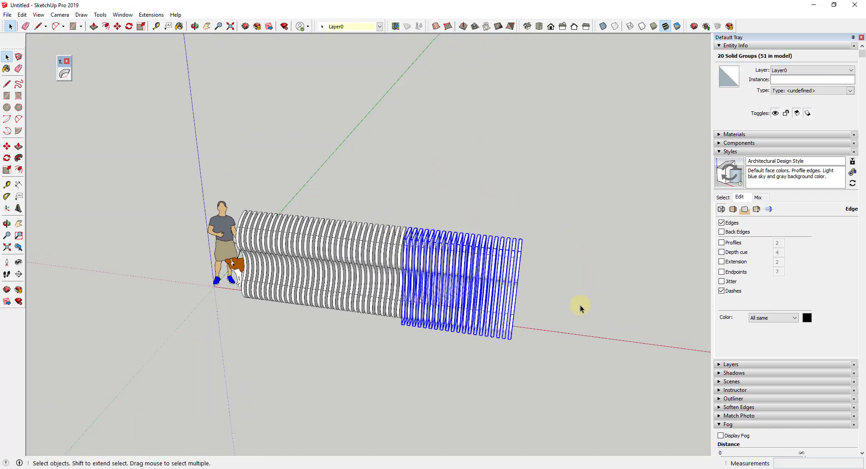
pyautogui.scroll(4, 467, 302)
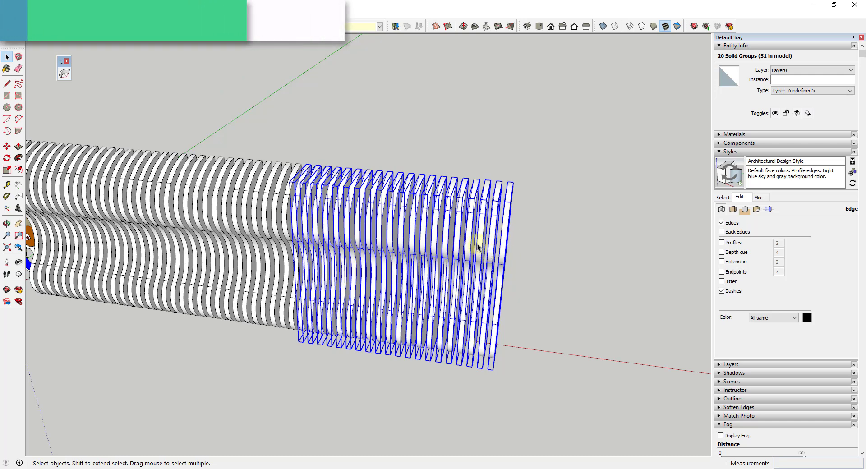
pyautogui.press('o')
pyautogui.moveTo(479, 253); pyautogui.dragTo(359, 176)
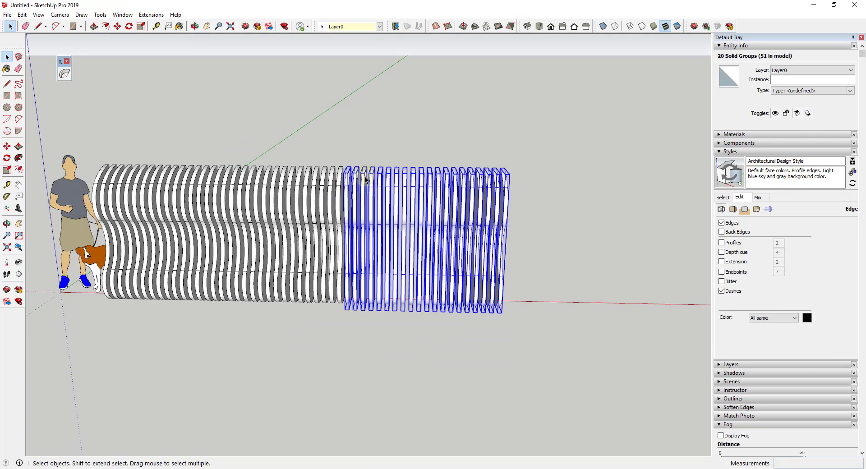
pyautogui.scroll(-3, 354, 162)
pyautogui.press('space')
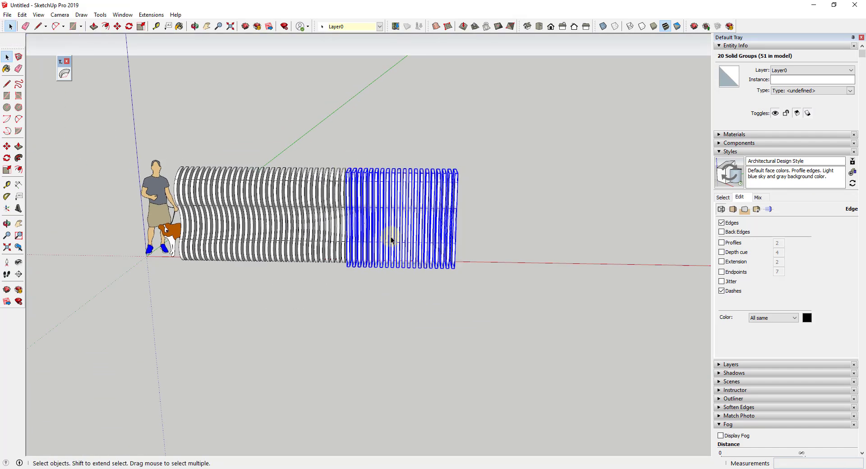
pyautogui.rightClick(405, 197)
pyautogui.click(456, 265)
pyautogui.scroll(1, 443, 208)
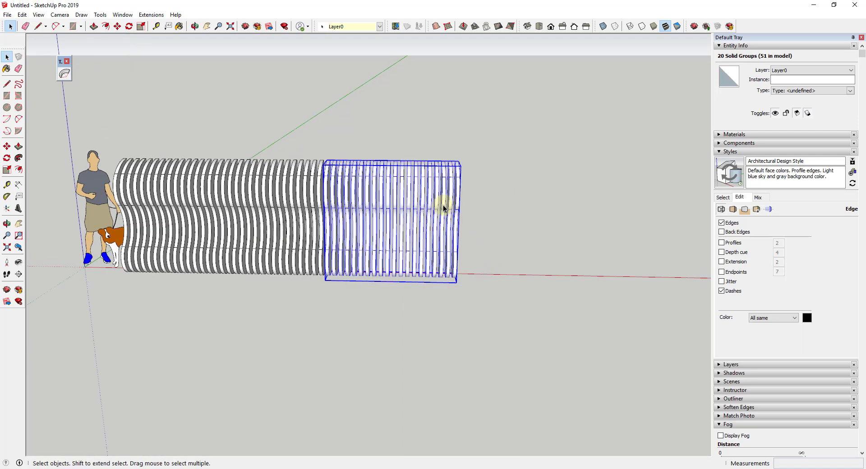
# Bend the end slat group 90 degrees with TrueBend, curving its ends toward the back of the wall
pyautogui.scroll(2, 387, 193)
pyautogui.moveTo(387, 193); pyautogui.dragTo(364, 226, button='middle')
pyautogui.scroll(-1, 364, 226)
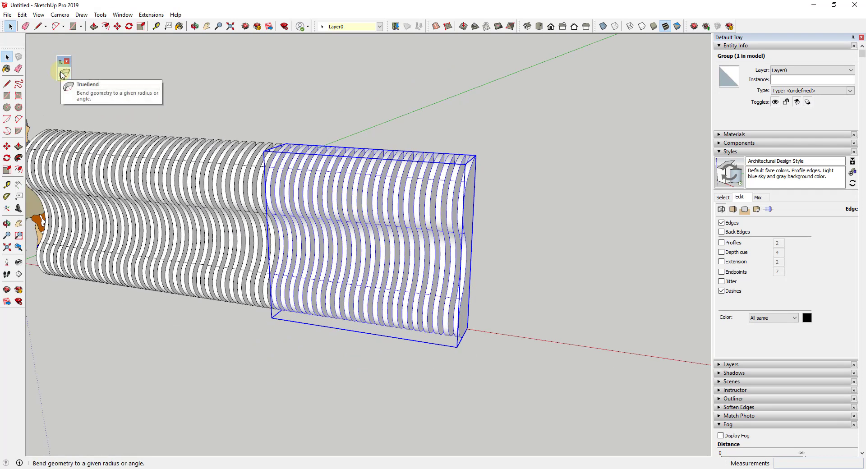
pyautogui.click(64, 74)
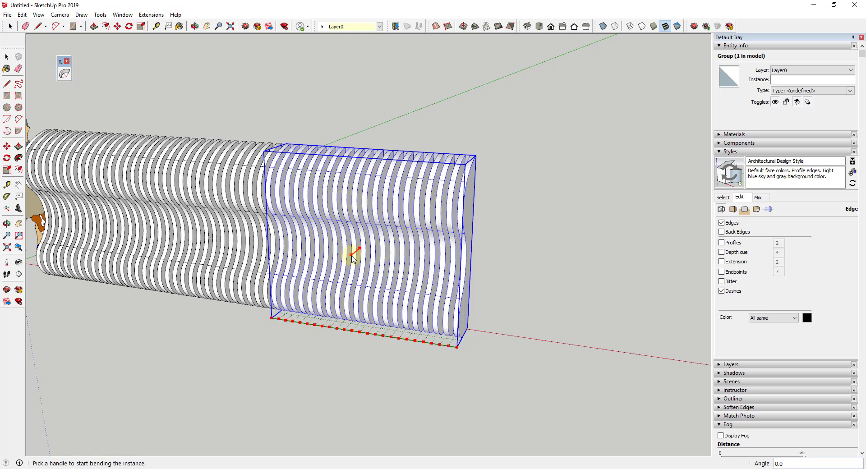
pyautogui.moveTo(352, 256)
pyautogui.mouseDown()
pyautogui.moveTo(362, 250)
pyautogui.moveTo(345, 269)
pyautogui.mouseUp()
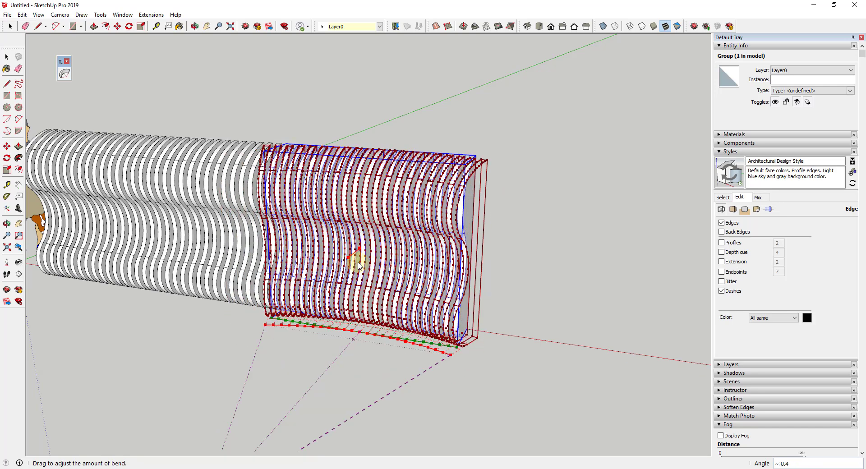
pyautogui.moveTo(360, 265); pyautogui.dragTo(366, 263)
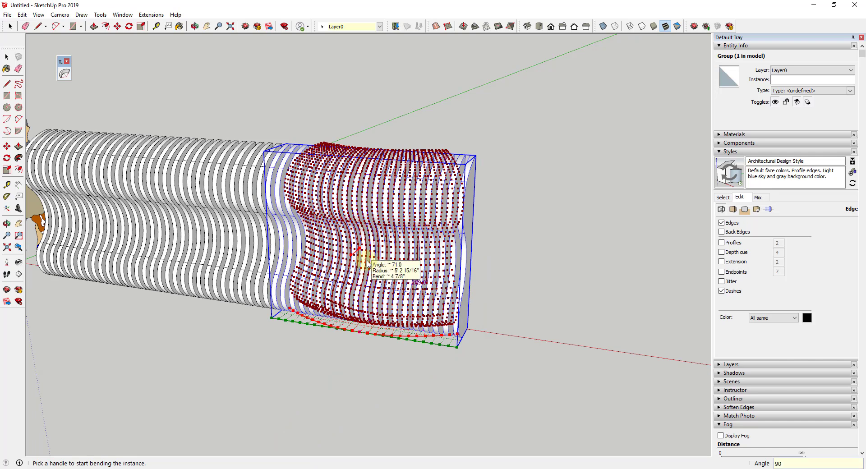
pyautogui.press('Return')
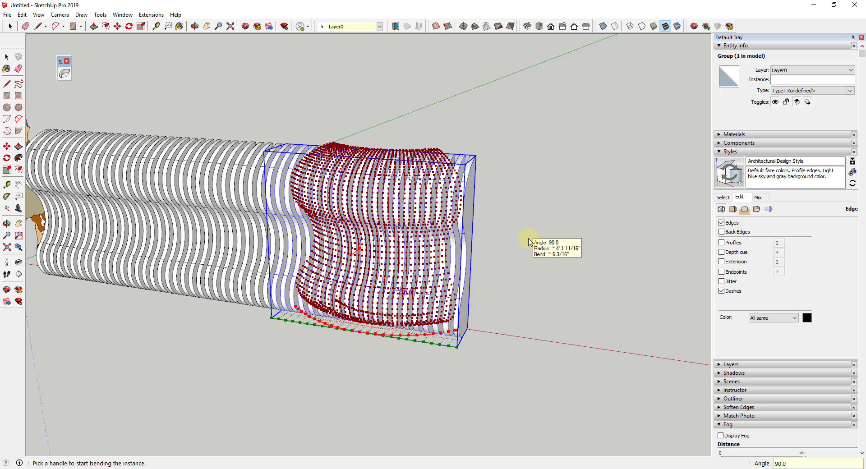
pyautogui.press('Return')
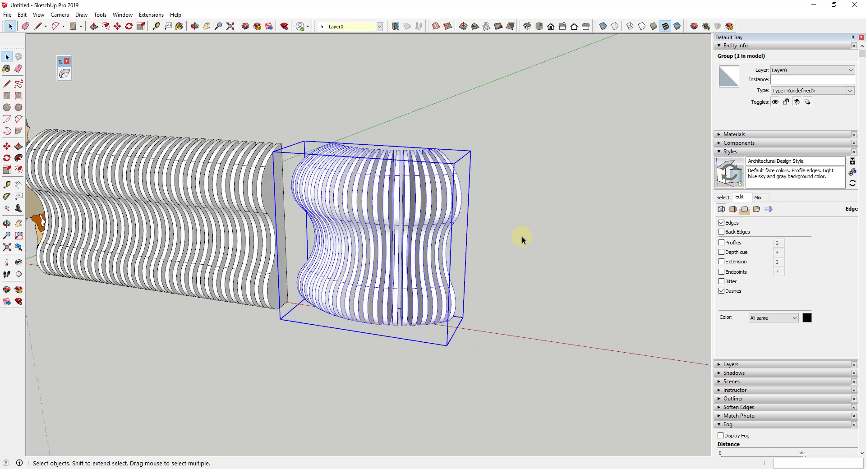
# Move the bent group by its inner top corner onto the back top corner of the last straight slat
pyautogui.moveTo(520, 238); pyautogui.dragTo(345, 206, button='middle')
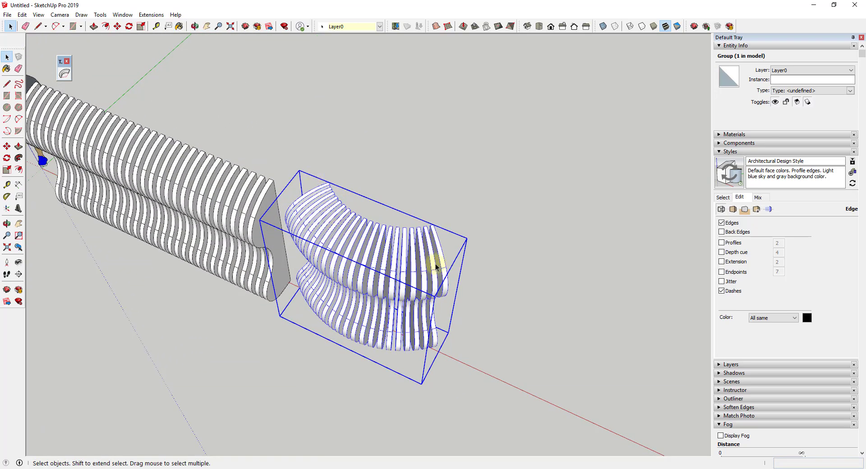
pyautogui.press('m')
pyautogui.scroll(5, 323, 153)
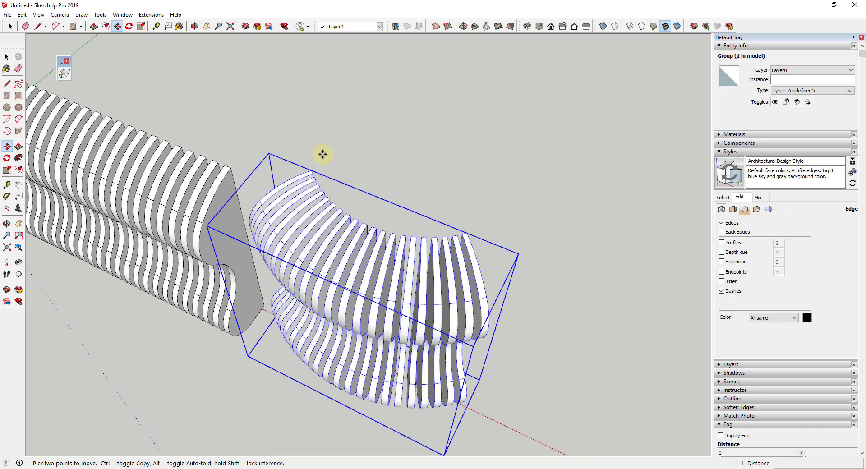
pyautogui.click(306, 182)
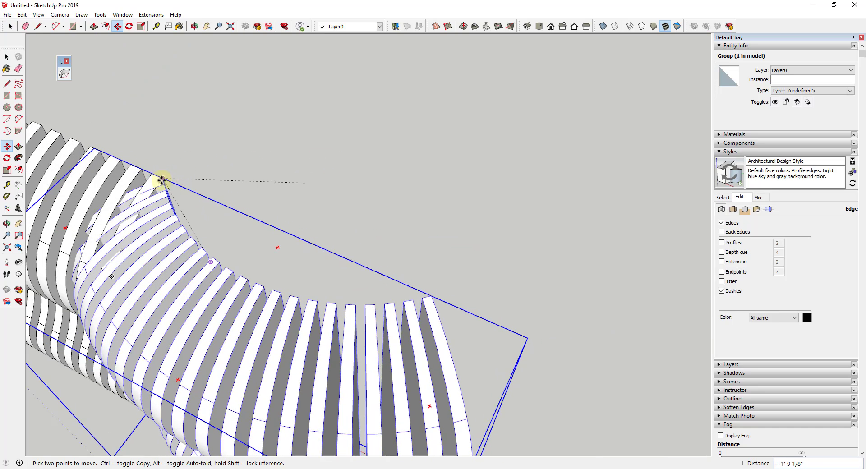
pyautogui.scroll(5, 161, 180)
pyautogui.scroll(2, 161, 187)
pyautogui.scroll(-8, 175, 202)
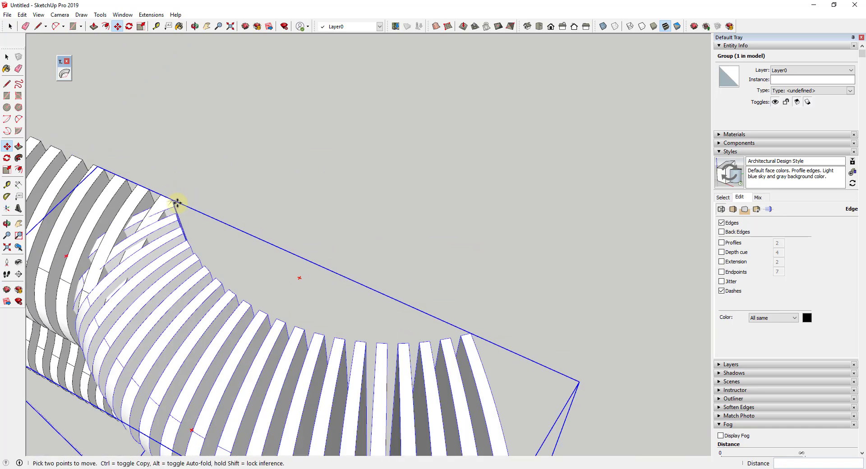
# Rotate the bent group 45 degrees horizontally about the shared top corner so it continues the straight wall
pyautogui.press('q')
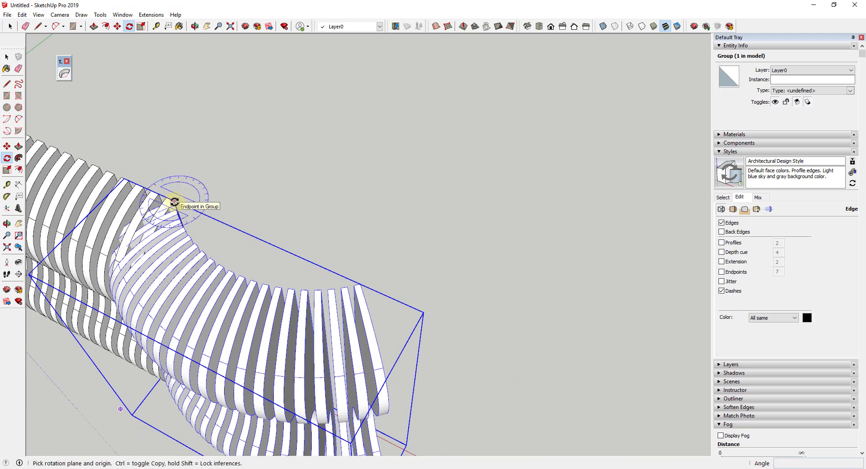
pyautogui.click(174, 202)
pyautogui.scroll(4, 155, 205)
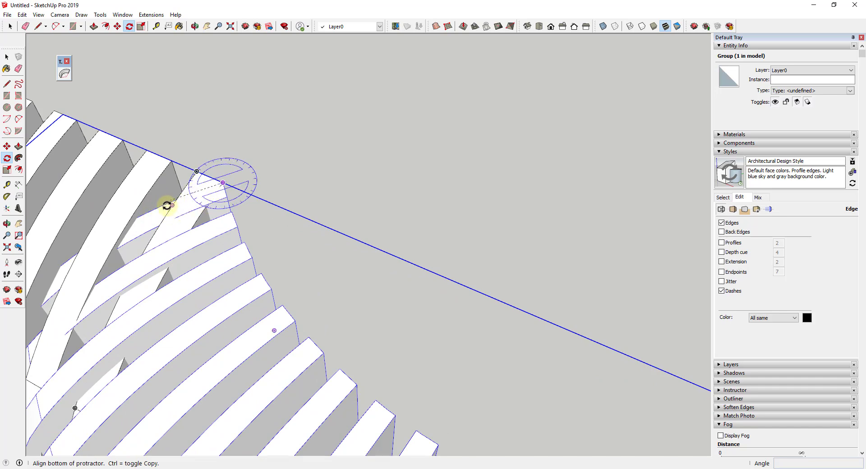
pyautogui.scroll(3, 162, 207)
pyautogui.moveTo(158, 204); pyautogui.dragTo(219, 325, button='middle')
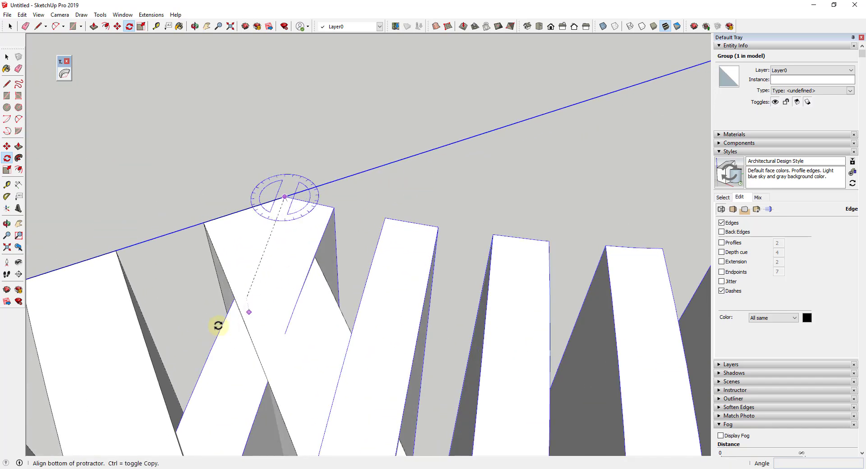
pyautogui.click(217, 337)
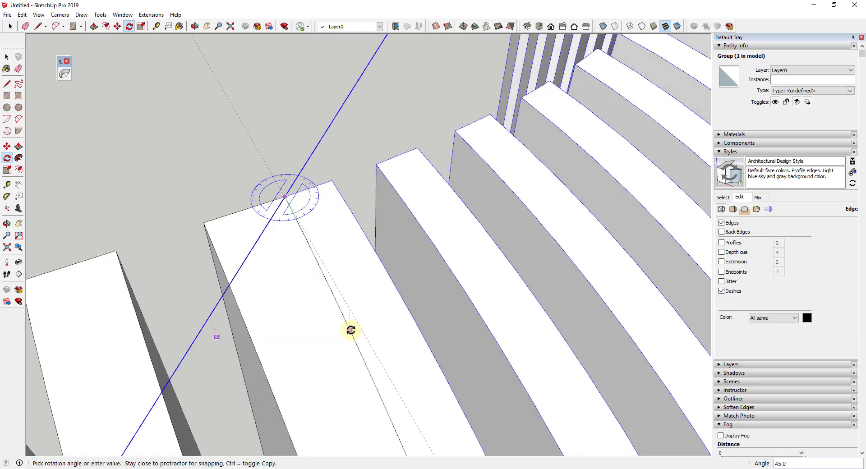
pyautogui.click(351, 330)
# Move the bent group slightly away from the last straight slat to leave a gap between them
pyautogui.press('space')
pyautogui.press('m')
pyautogui.click(285, 197)
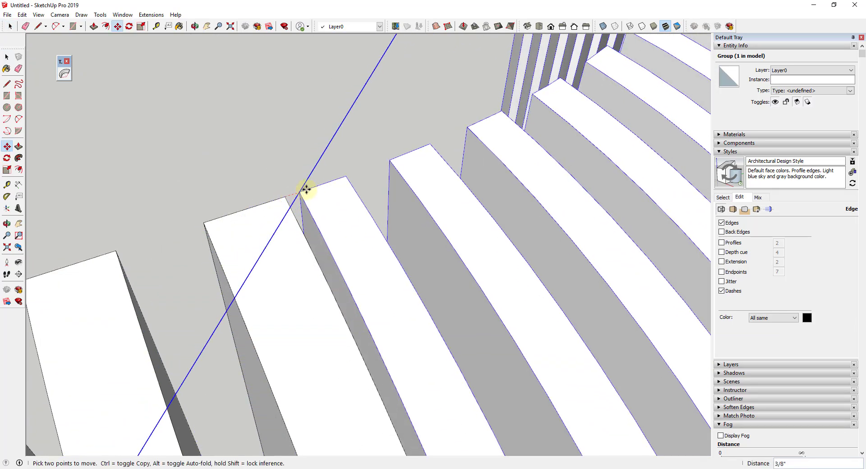
pyautogui.scroll(-3, 313, 188)
pyautogui.moveTo(313, 188); pyautogui.dragTo(340, 232, button='middle')
pyautogui.press('space')
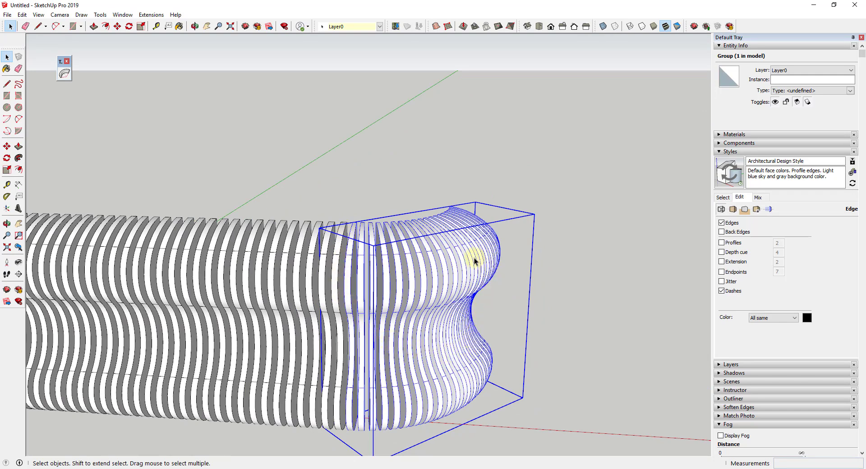
# Select all the remaining straight slats beside the scale figure and make them a group
pyautogui.moveTo(440, 251); pyautogui.dragTo(401, 210, button='middle')
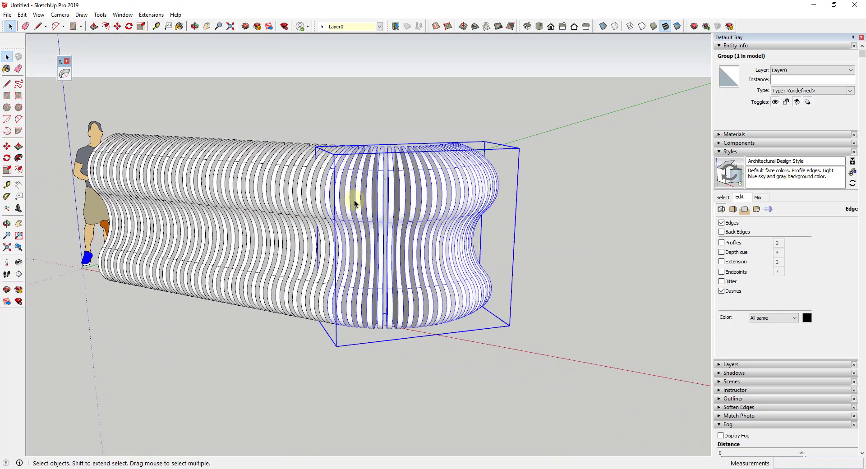
pyautogui.moveTo(493, 206); pyautogui.dragTo(471, 221, button='middle')
pyautogui.scroll(-8, 460, 245)
pyautogui.scroll(3, 441, 247)
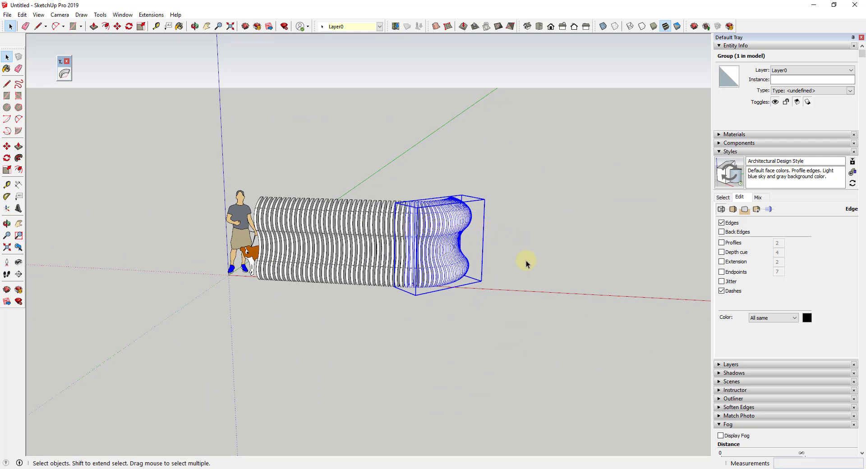
pyautogui.moveTo(469, 245); pyautogui.dragTo(314, 202, button='middle')
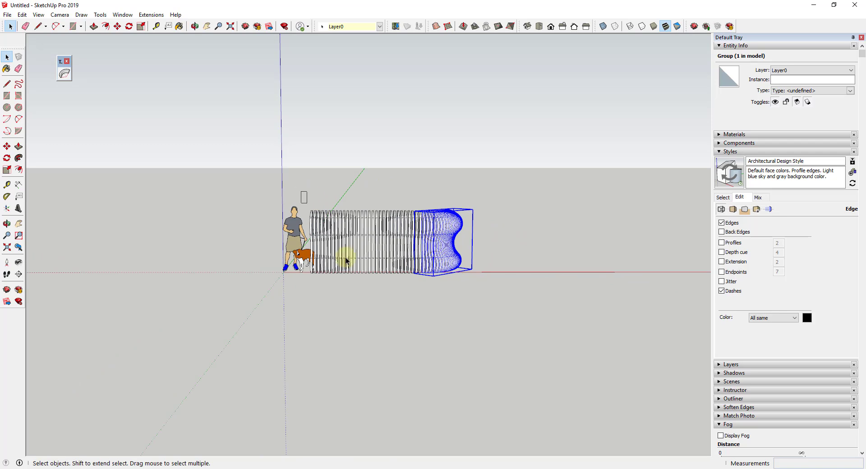
pyautogui.moveTo(301, 191); pyautogui.dragTo(436, 305)
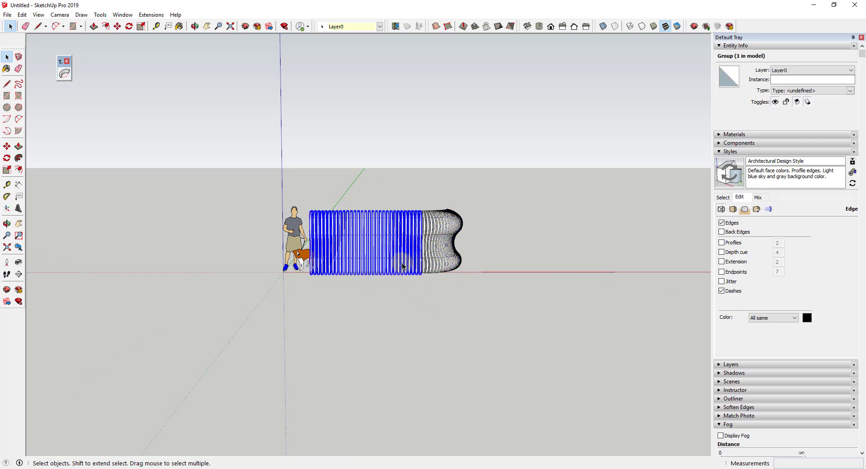
pyautogui.rightClick(406, 221)
pyautogui.click(458, 276)
# Copy the straight slat group from its top corner near the scale figure to the bend's far inner top corner
pyautogui.moveTo(459, 276); pyautogui.dragTo(276, 339, button='middle')
pyautogui.press('m')
pyautogui.scroll(4, 309, 166)
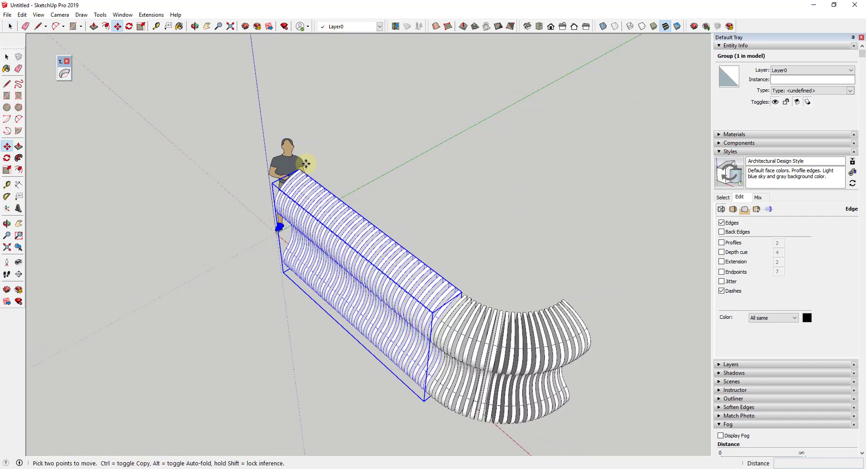
pyautogui.press('ctrl')
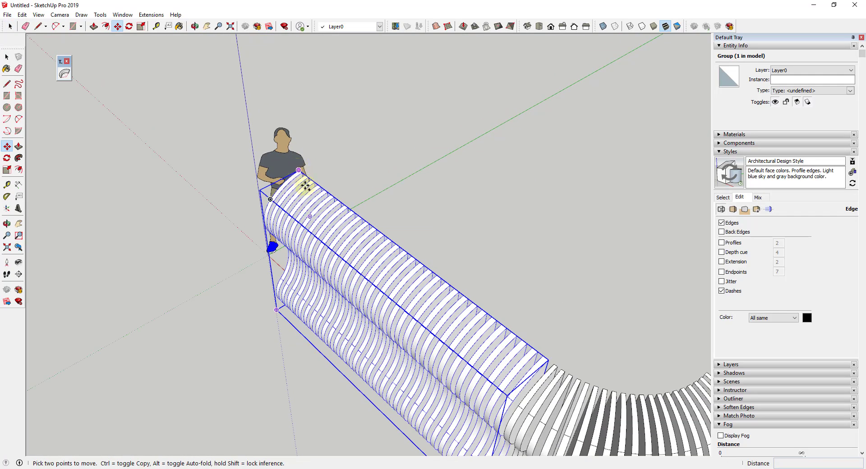
pyautogui.click(298, 171)
pyautogui.scroll(-2, 301, 176)
pyautogui.scroll(5, 540, 294)
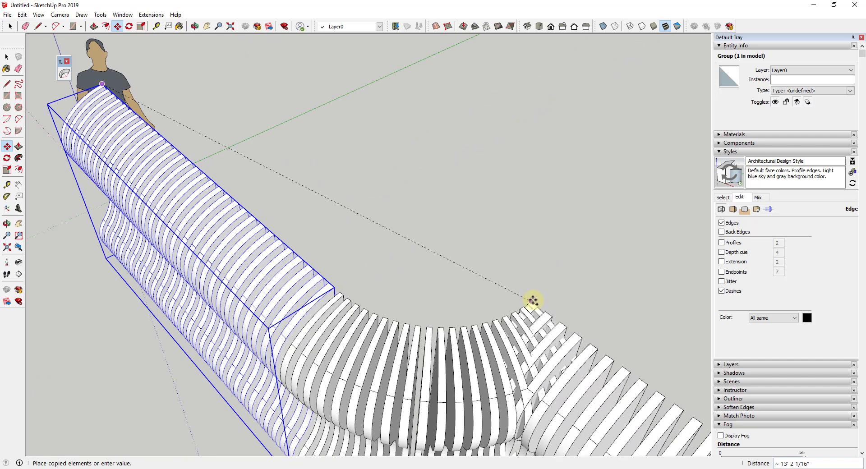
pyautogui.click(537, 298)
# Rotate the copied straight group 90 degrees about the bend's end corner so it extends the wall backward
pyautogui.scroll(6, 523, 299)
pyautogui.press('q')
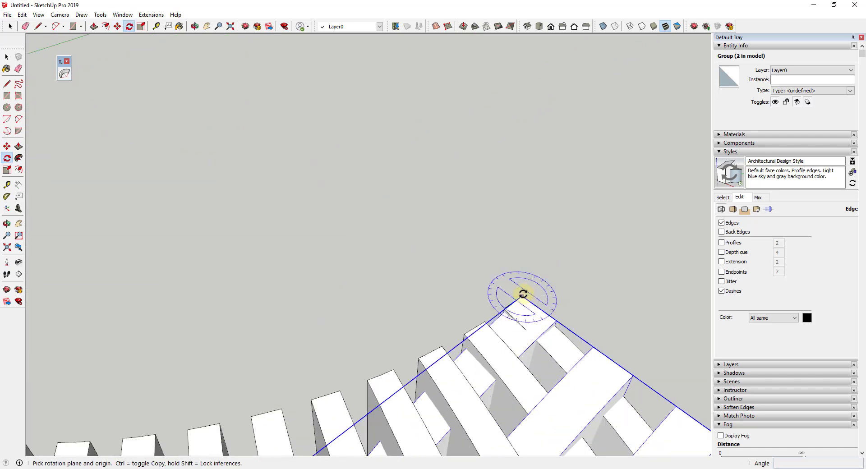
pyautogui.click(522, 295)
pyautogui.click(499, 317)
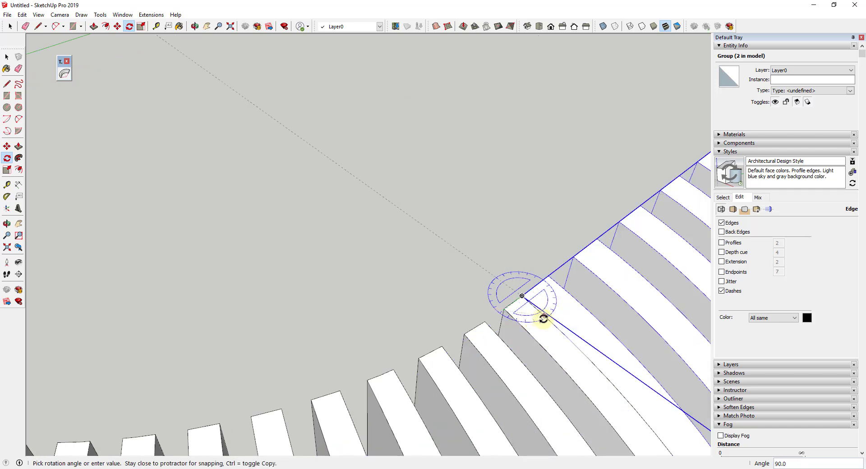
pyautogui.click(537, 304)
# Move the rotated straight group slightly off the bend's last slat to leave a gap between them
pyautogui.press('space')
pyautogui.press('m')
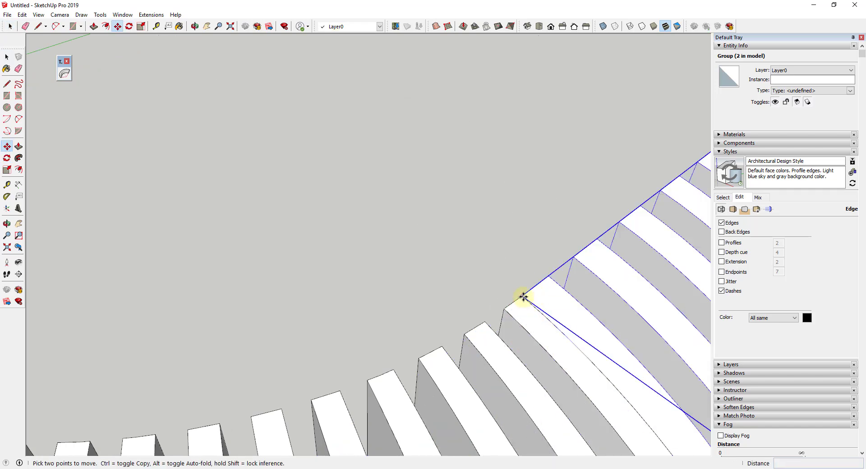
pyautogui.click(524, 296)
pyautogui.click(538, 289)
pyautogui.press('space')
pyautogui.scroll(-10, 508, 233)
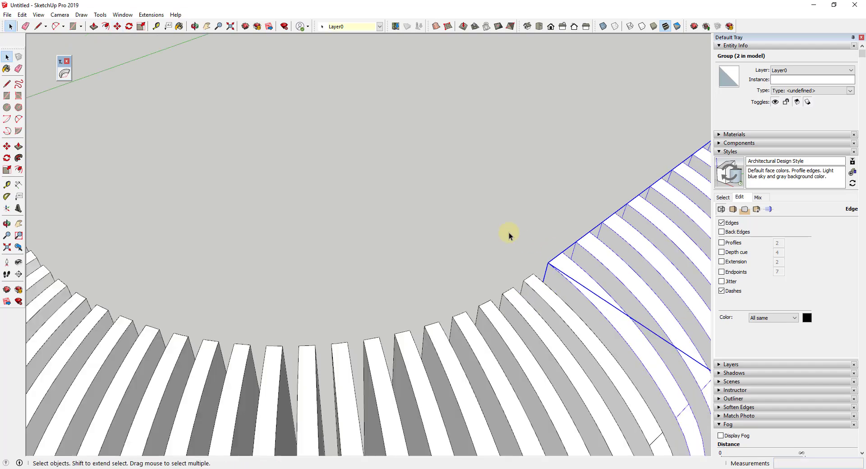
# Examine the slatted wall and its rounded corner from several angles with everything deselected
pyautogui.moveTo(489, 265); pyautogui.dragTo(400, 220, button='middle')
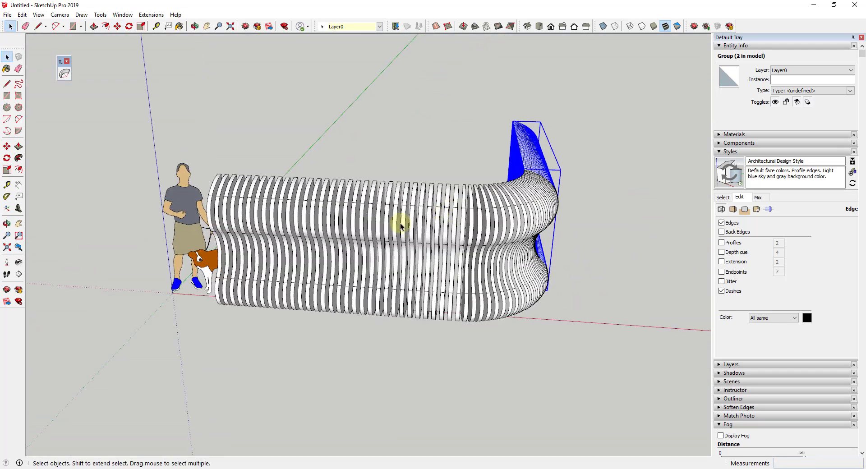
pyautogui.scroll(1, 483, 239)
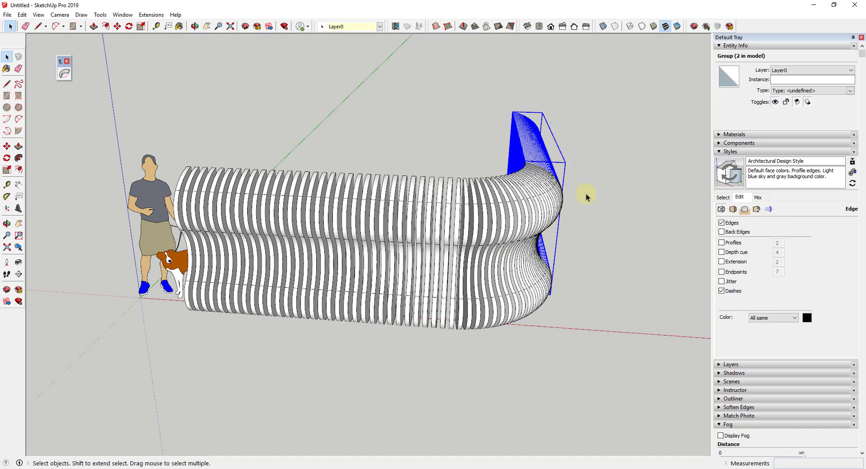
pyautogui.moveTo(587, 198); pyautogui.dragTo(564, 241, button='middle')
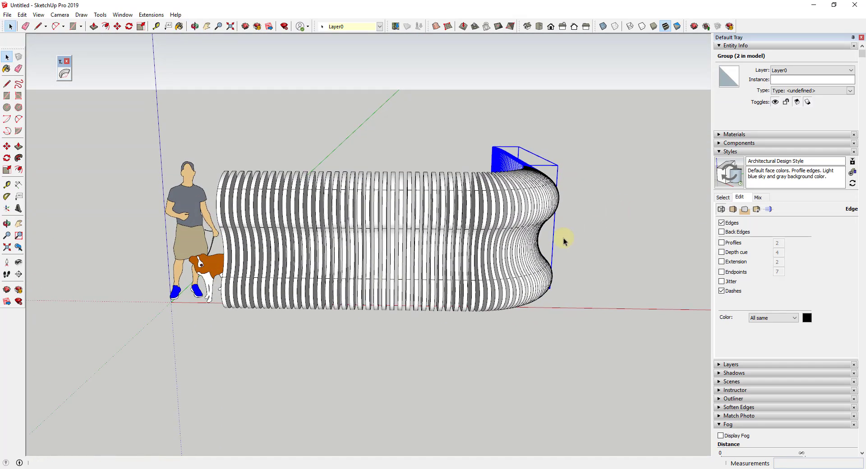
pyautogui.moveTo(544, 204); pyautogui.dragTo(232, 199, button='middle')
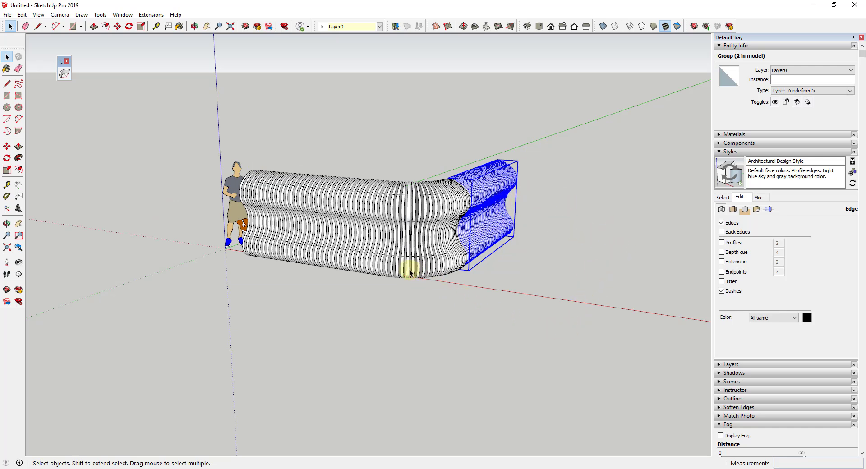
pyautogui.scroll(3, 412, 268)
pyautogui.scroll(-4, 470, 235)
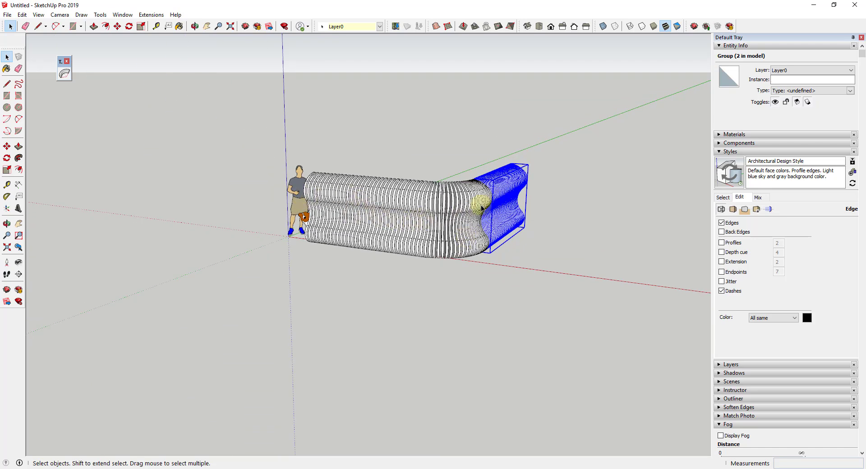
pyautogui.scroll(2, 497, 206)
pyautogui.click(586, 205)
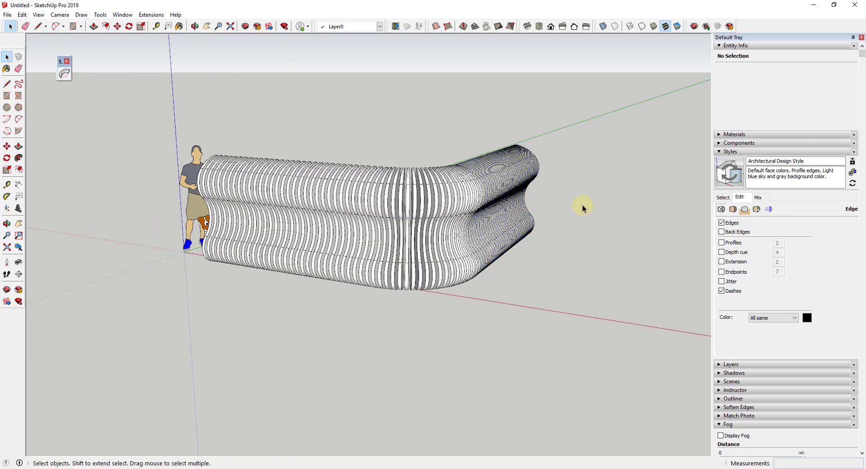
pyautogui.scroll(2, 569, 239)
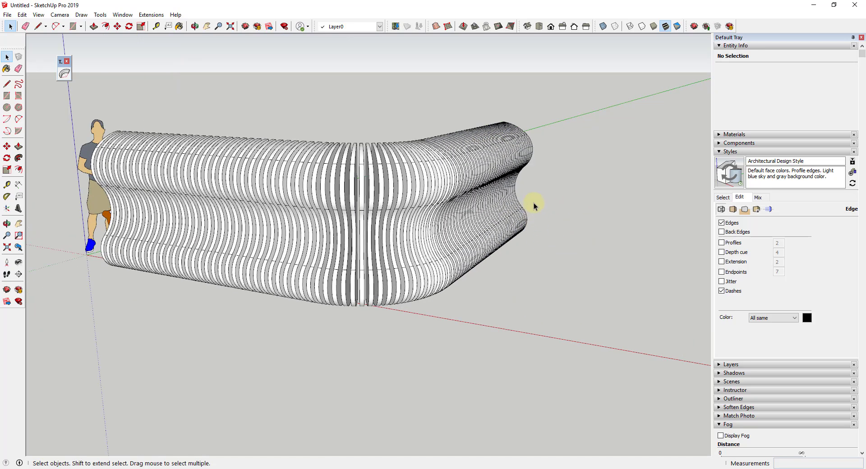